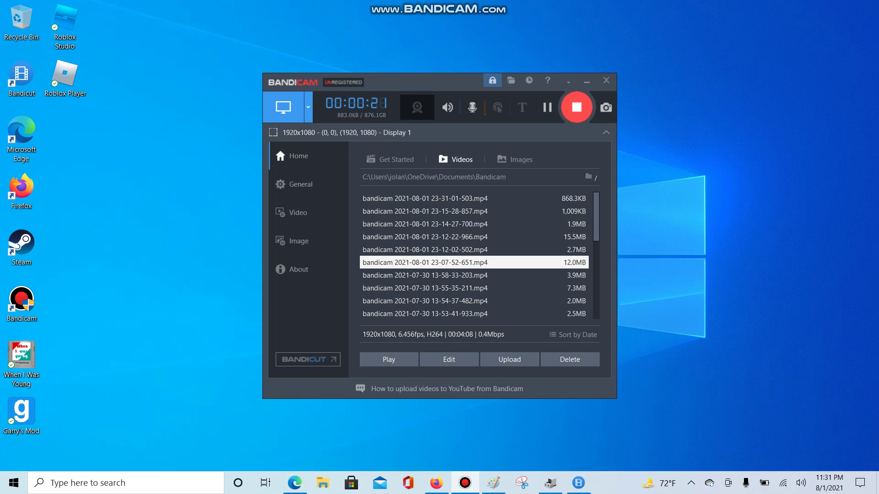
Launch Paint from Start search and scribble long looping black freehand curves across a new canvas.
{"action": "left_click", "coordinate": [103, 482]}
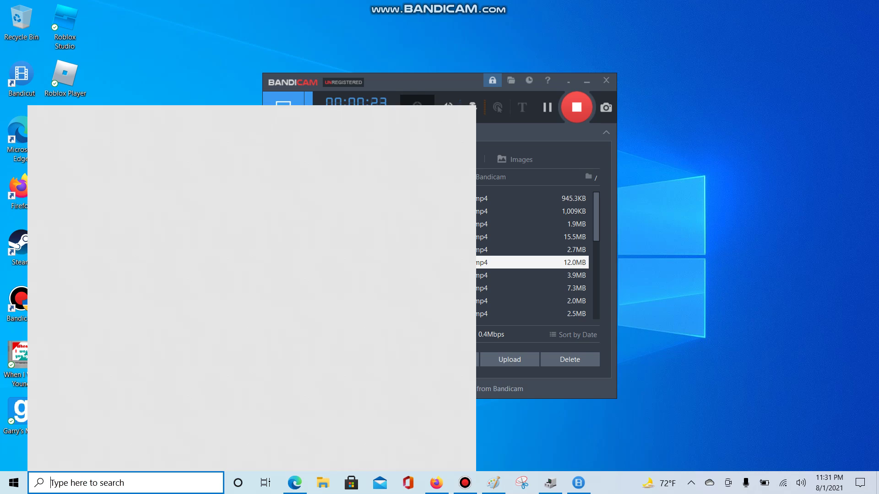
{"action": "left_click", "coordinate": [82, 192]}
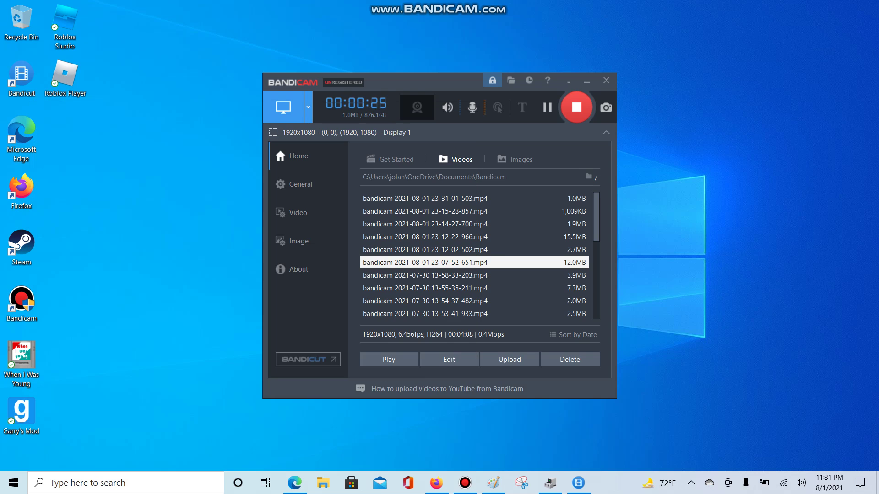
{"action": "mouse_move", "coordinate": [737, 194]}
{"action": "left_mouse_down"}
{"action": "mouse_move", "coordinate": [420, 235]}
{"action": "mouse_move", "coordinate": [158, 300]}
{"action": "mouse_move", "coordinate": [796, 256]}
{"action": "mouse_move", "coordinate": [189, 325]}
{"action": "left_mouse_up"}
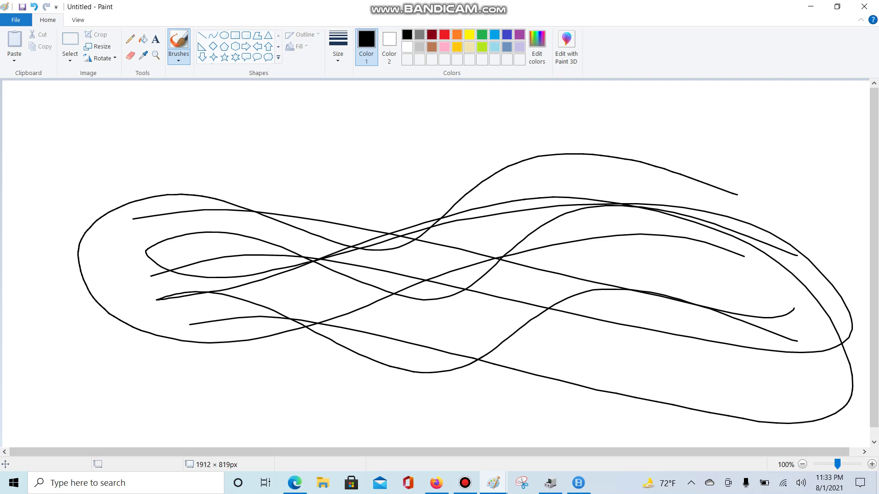
Put away the scribbled Paint picture with Win+D so the Windows desktop shows.
{"action": "key", "text": "super+d"}
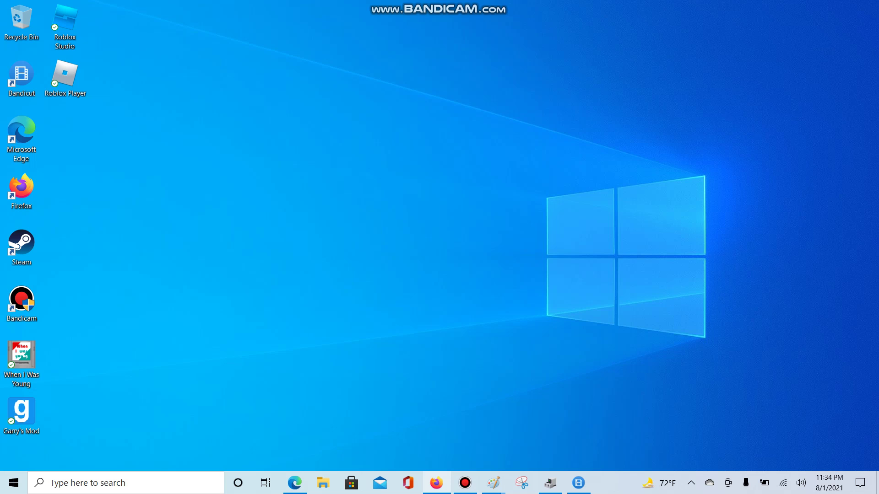
Bring up the 'When I was young' trailer in Firefox, rewind it to 0:00 and play it.
{"action": "left_click", "coordinate": [437, 482]}
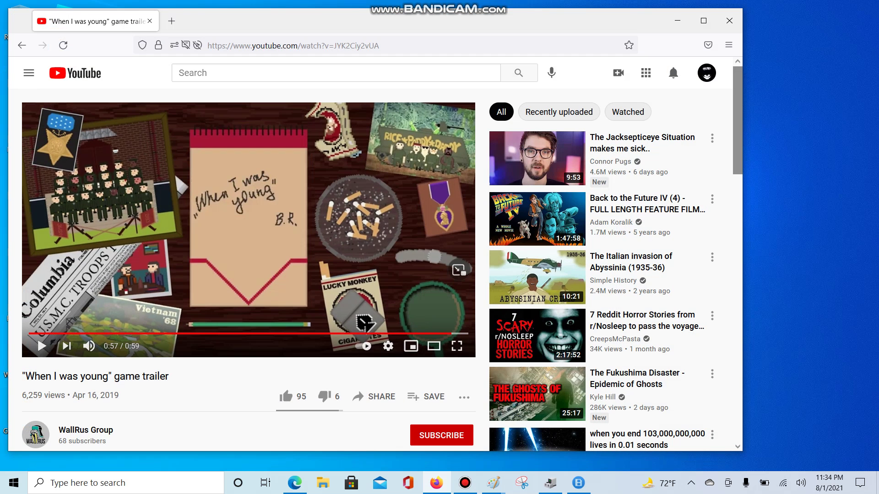
{"action": "mouse_move", "coordinate": [234, 334]}
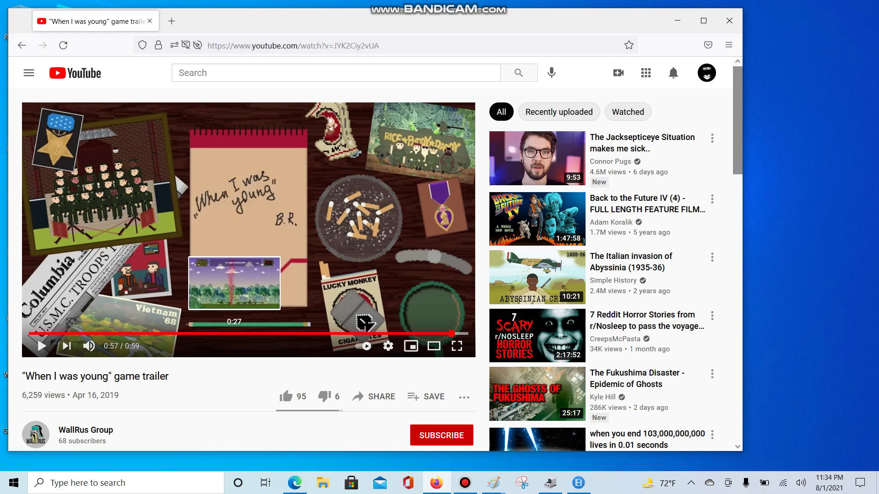
{"action": "left_click_drag", "start_coordinate": [235, 334], "coordinate": [30, 334]}
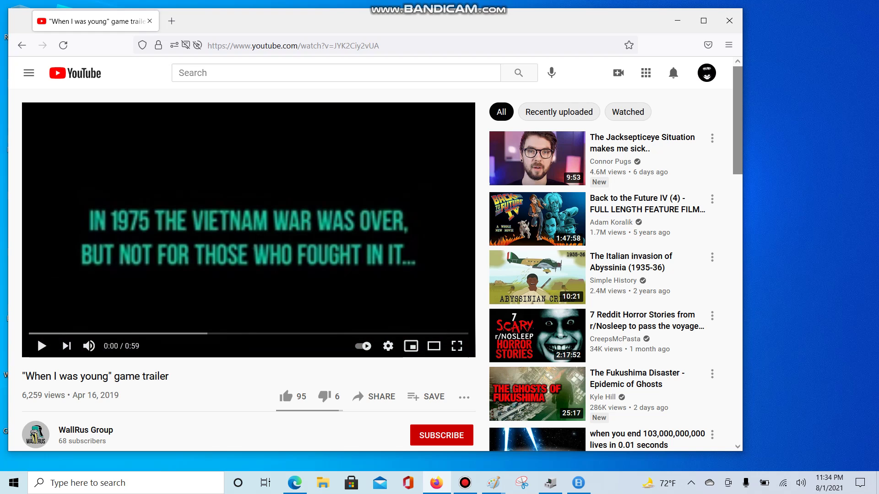
{"action": "left_click", "coordinate": [41, 346]}
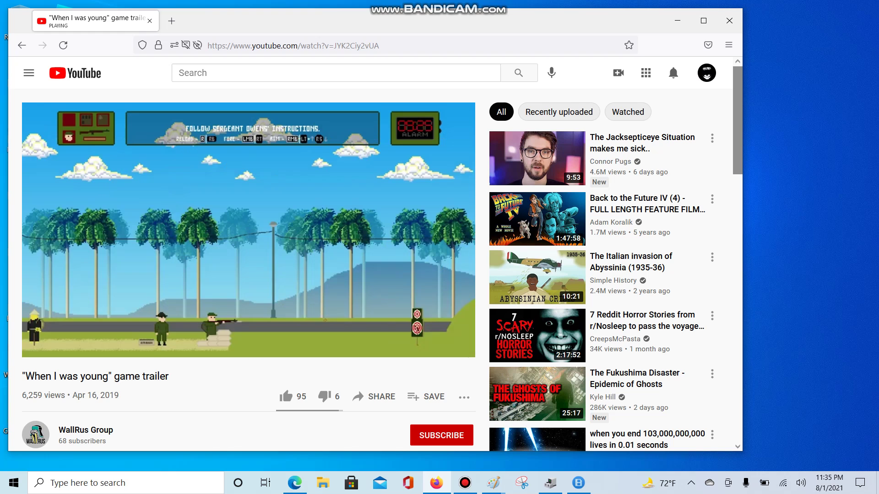
Pause the trailer at 0:23 and resume it, then pause it again at 0:56.
{"action": "key", "text": "space"}
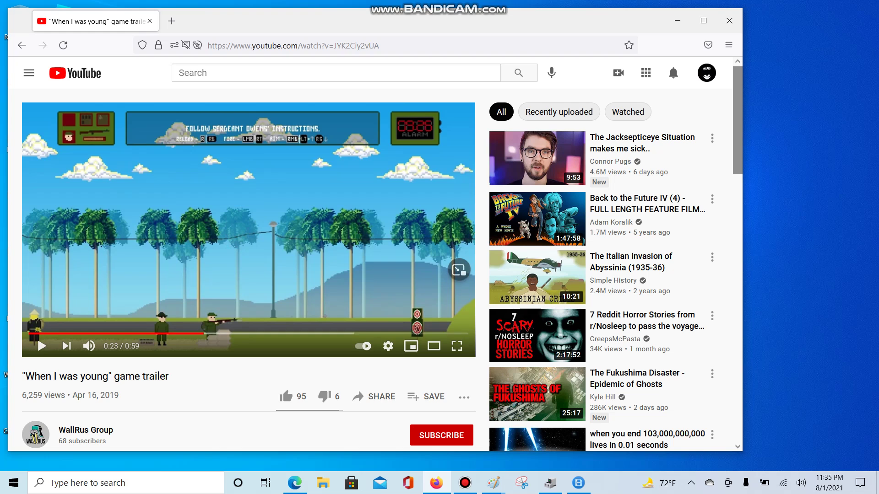
{"action": "key", "text": "space"}
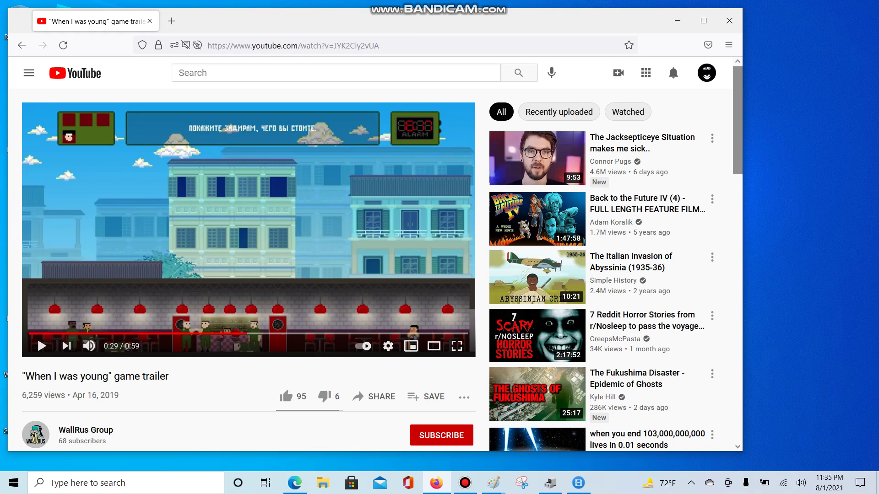
{"action": "key", "text": "space"}
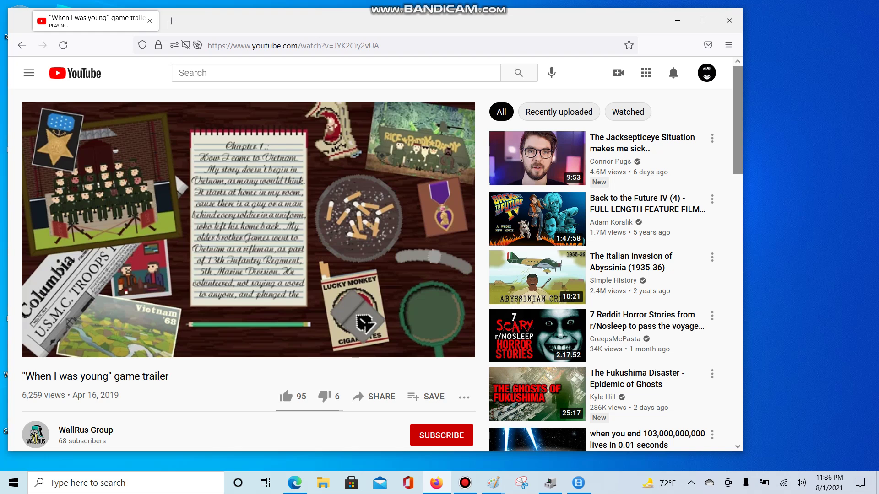
{"action": "left_click", "coordinate": [358, 317]}
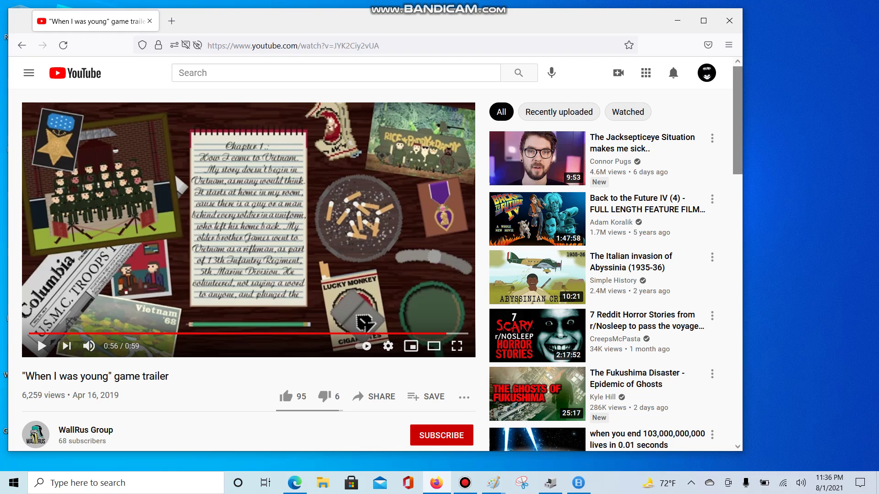
Subscribe to WallRus Group and set its notification bell to All.
{"action": "left_click", "coordinate": [442, 436]}
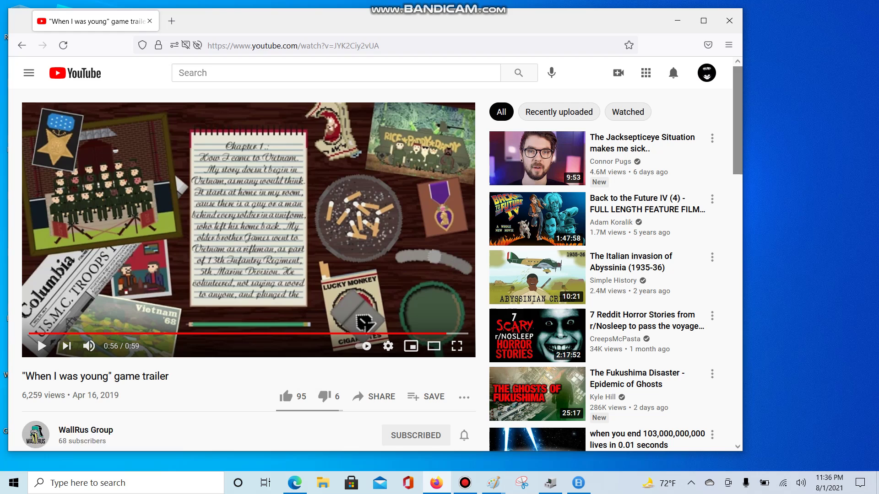
{"action": "left_click", "coordinate": [464, 435]}
{"action": "left_click", "coordinate": [489, 368]}
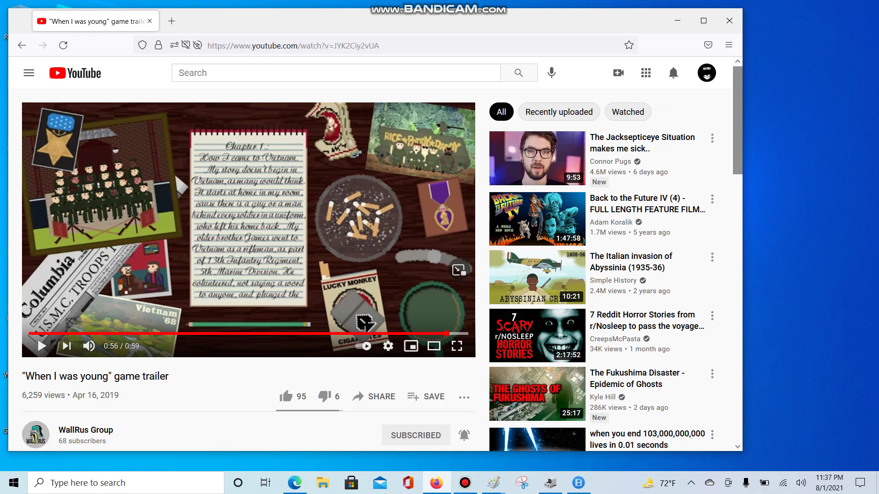
Minimize Firefox, restore Device Manager, and dismiss the HID-compliant mouse's context menu unused.
{"action": "left_click", "coordinate": [676, 21]}
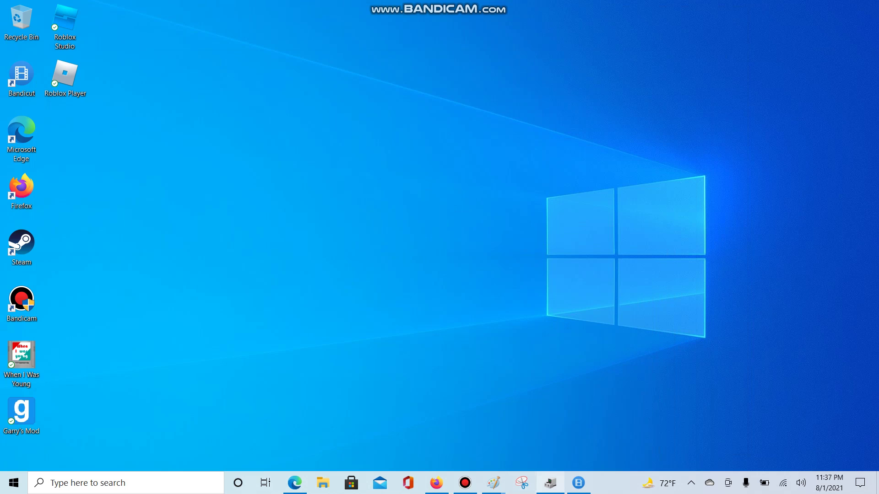
{"action": "left_click", "coordinate": [550, 483]}
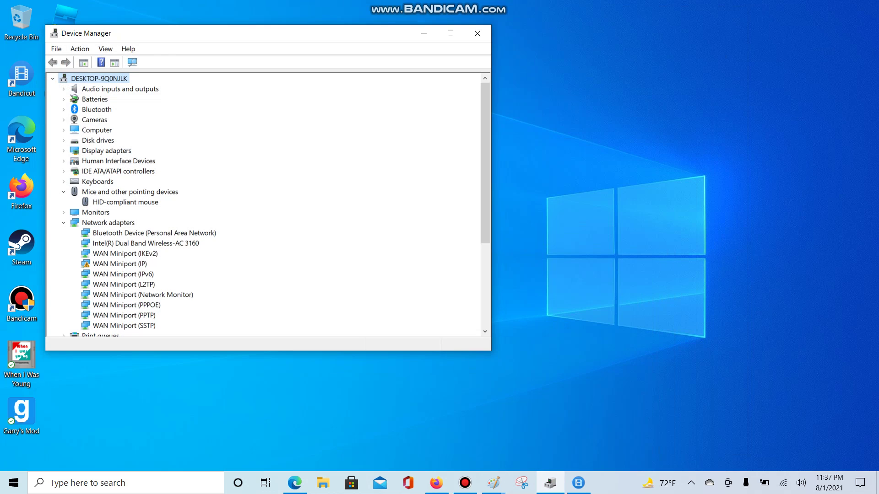
{"action": "right_click", "coordinate": [125, 202]}
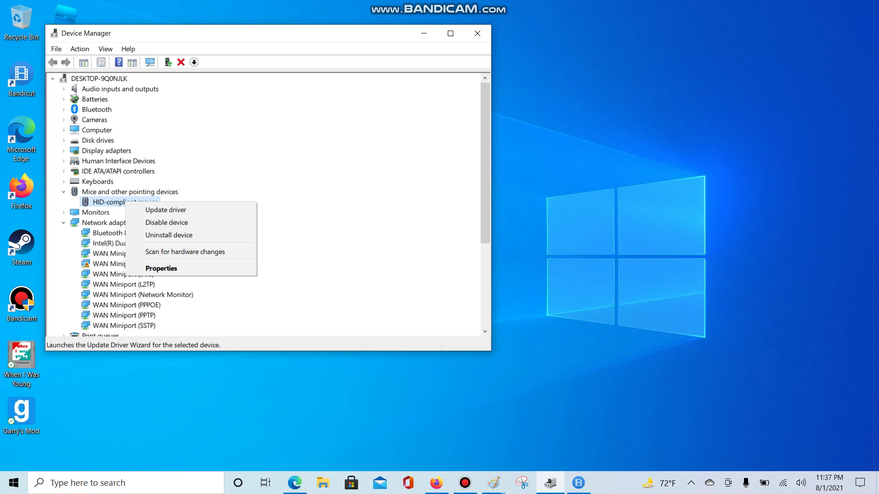
{"action": "key", "text": "Escape"}
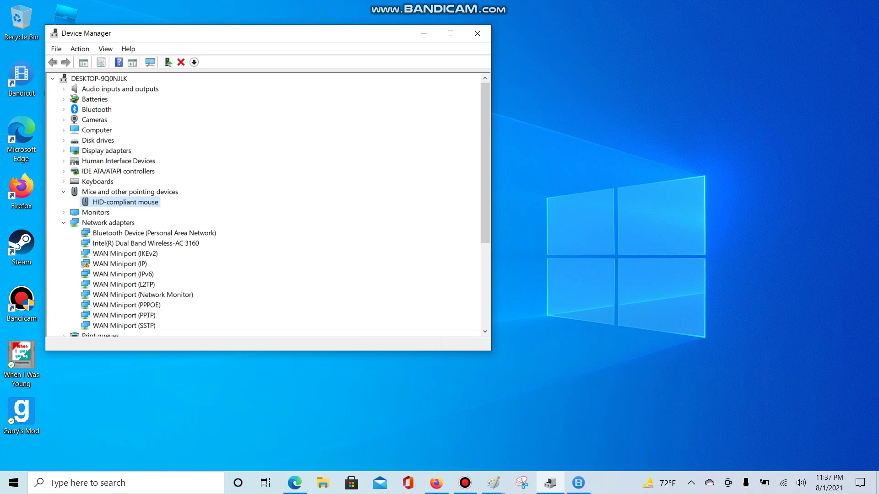
Minimize the Device Manager window, leaving only the desktop and taskbar.
{"action": "left_click", "coordinate": [424, 33]}
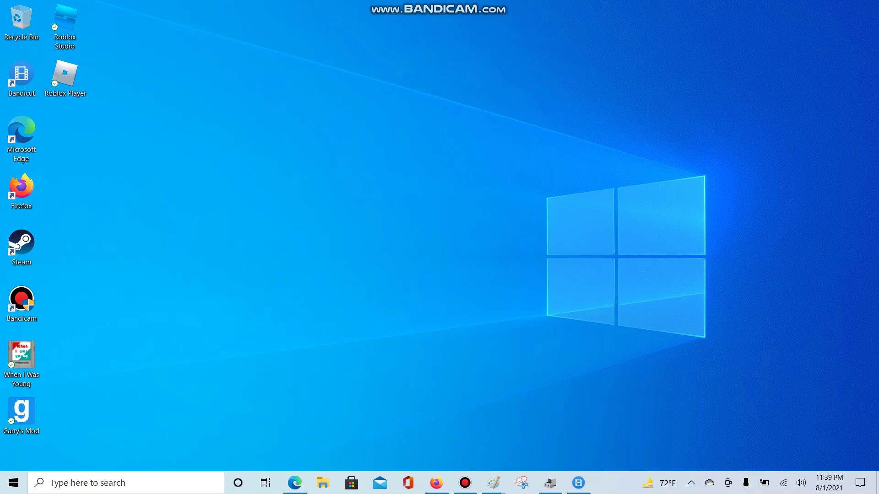
{"action": "left_click", "coordinate": [465, 483]}
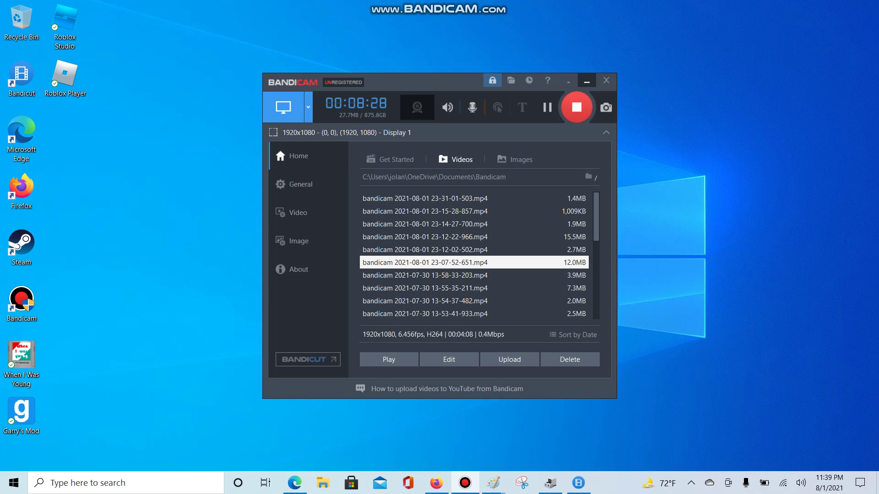
{"action": "left_click", "coordinate": [586, 80]}
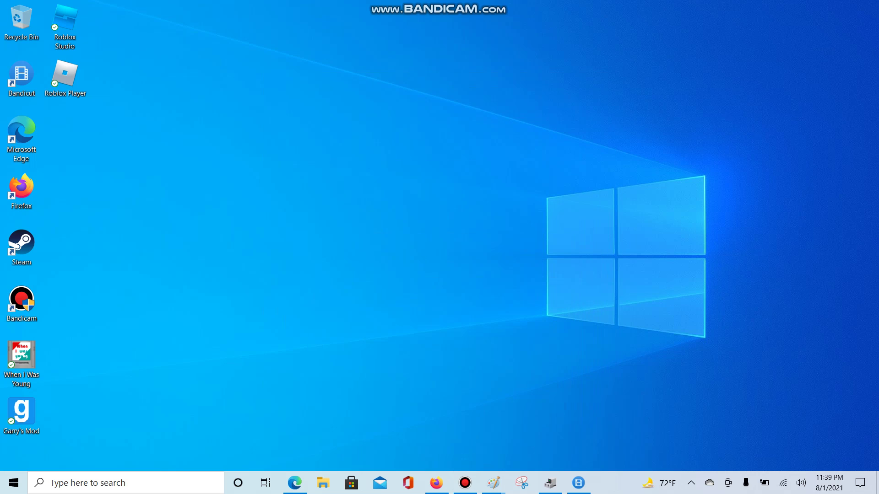